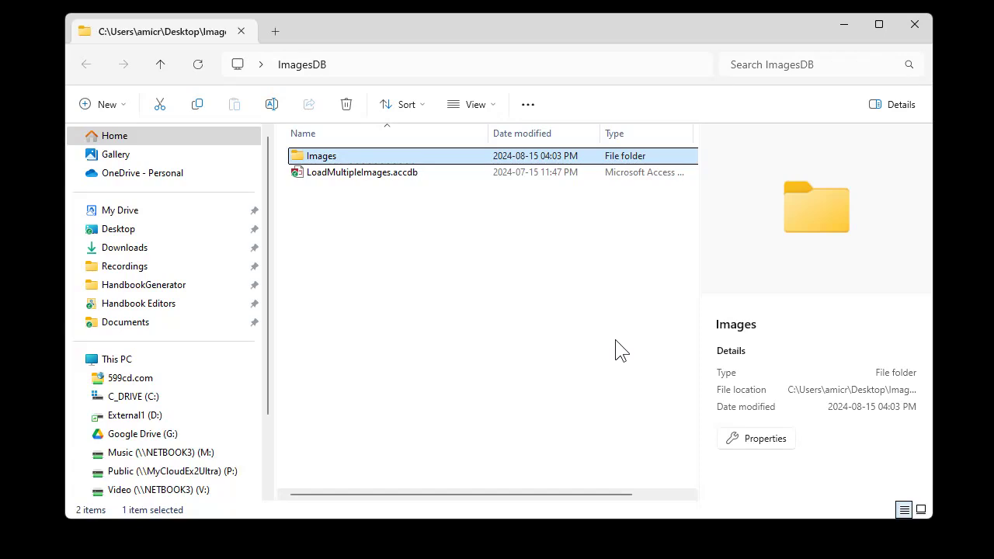
- Create a new folder named ImportFolder inside the ImagesDB folder
right_click(364, 257)
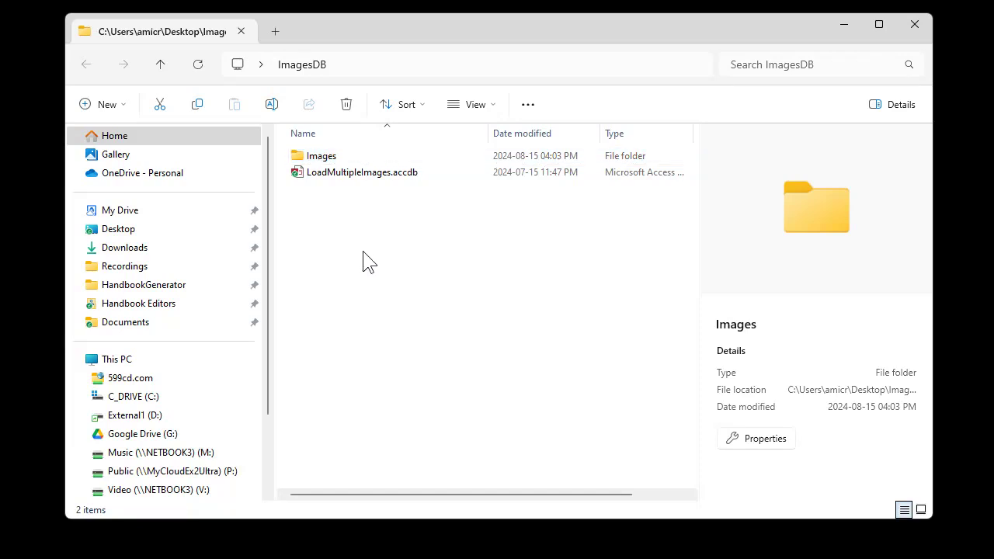
mouse_move(433, 376)
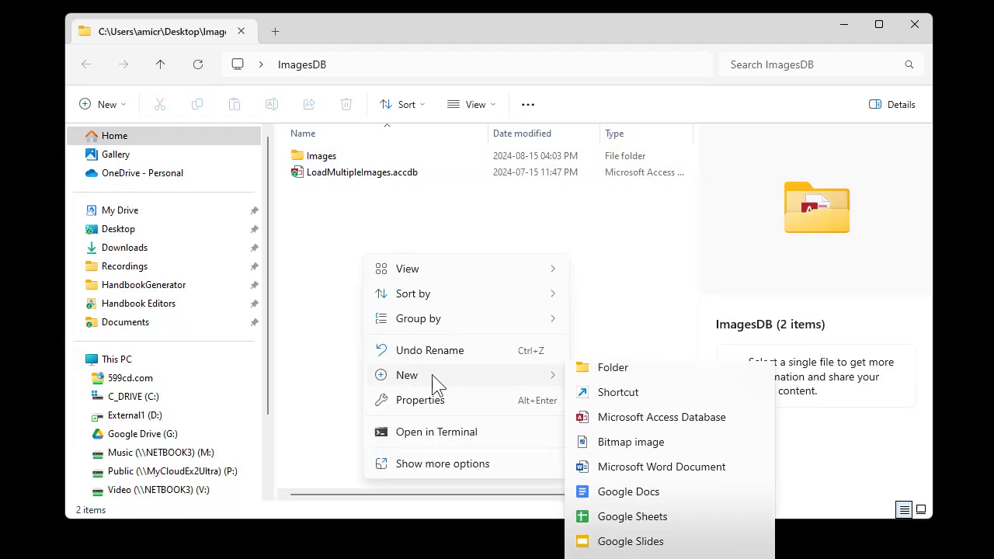
click(623, 372)
text(ImportFolder)
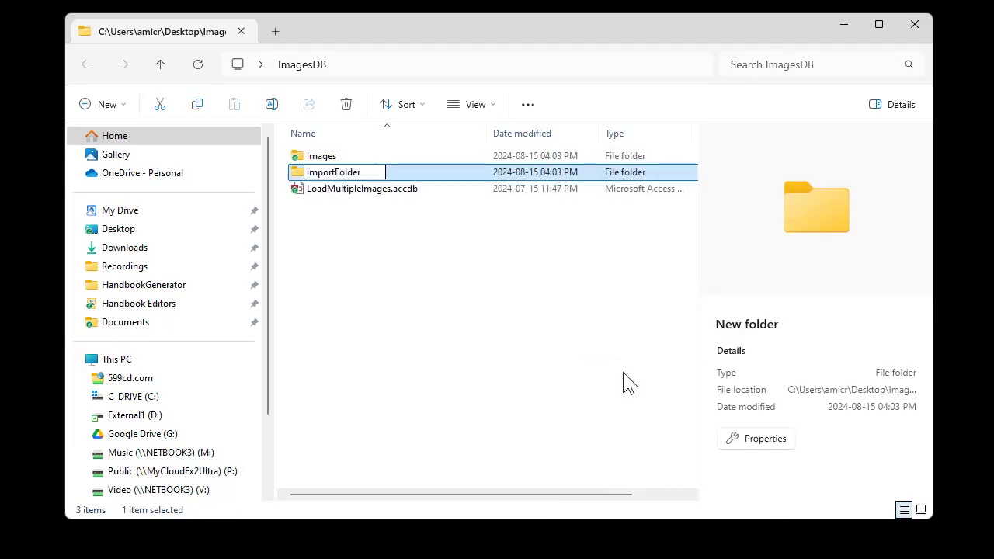
key(Return)
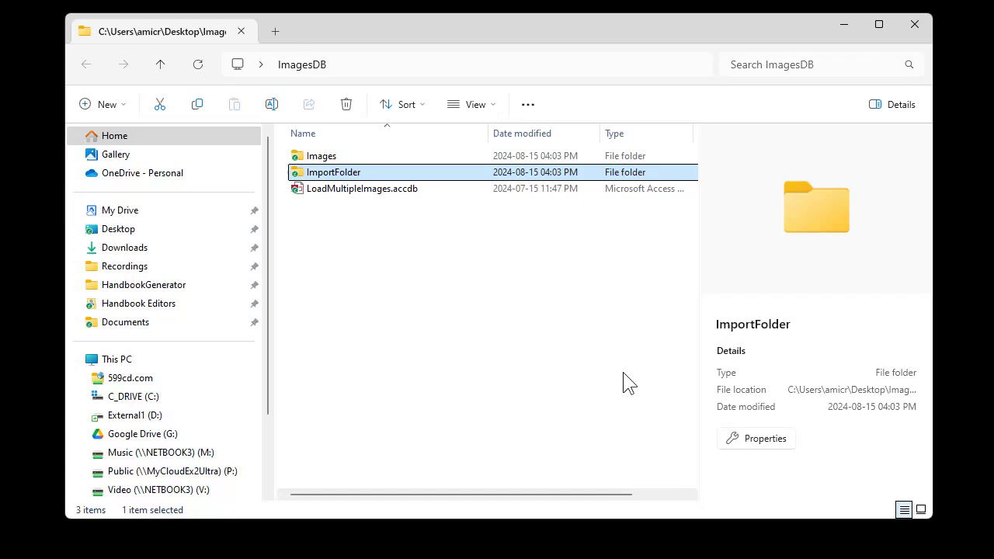
click(421, 303)
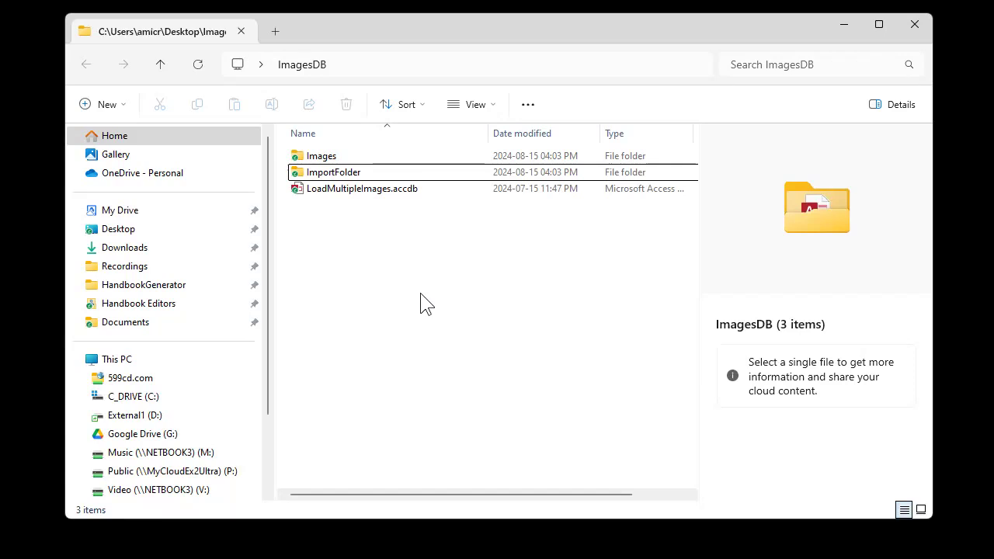
- Open the LoadMultipleImages.accdb database in Access and display the first customer's contacts from the customer form
double_click(339, 199)
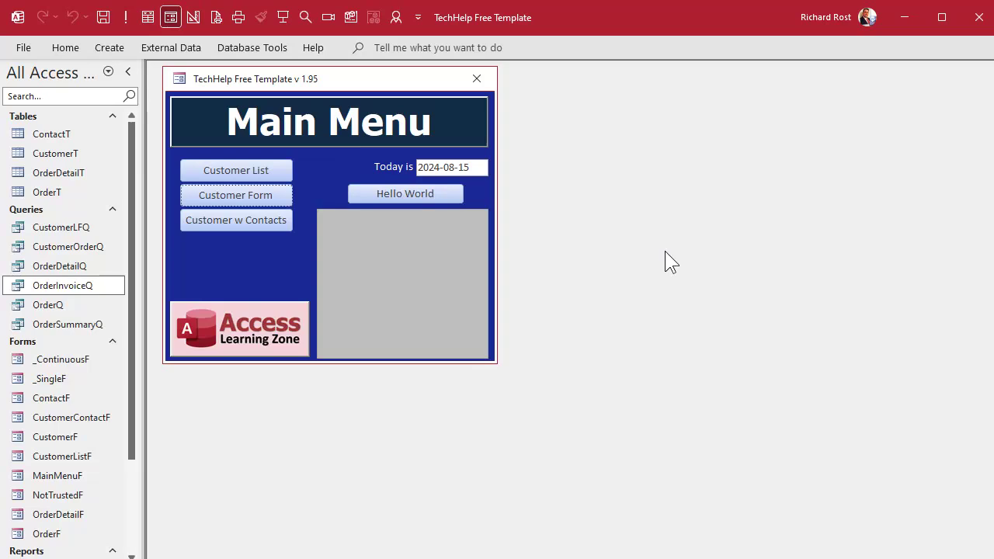
click(252, 195)
click(701, 172)
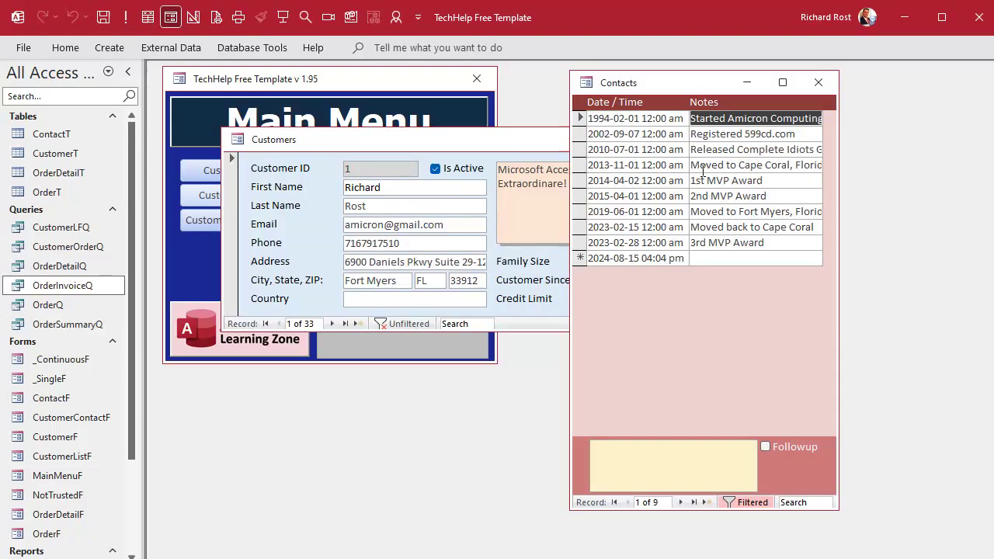
- Compare the Customers form with its related Contacts form, and close both forms
click(367, 145)
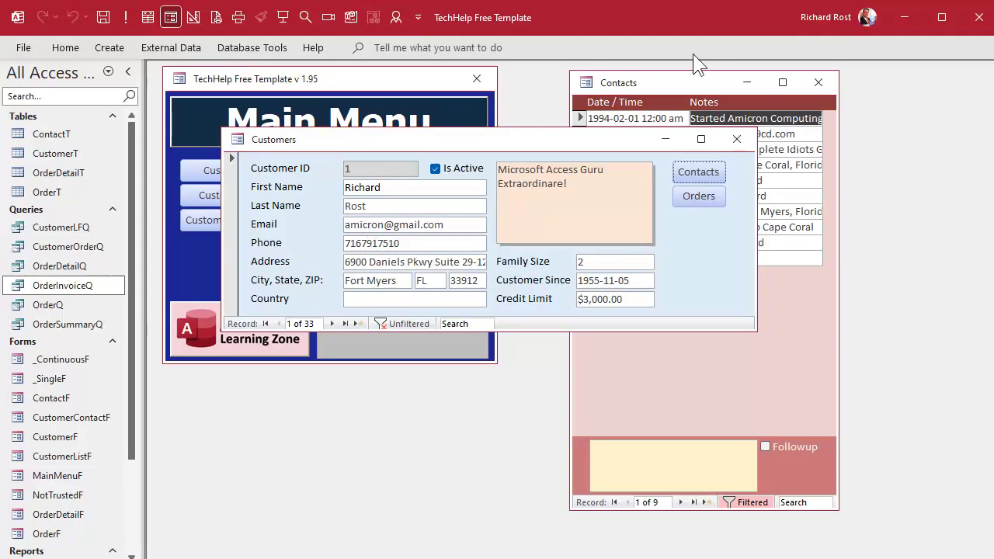
click(695, 86)
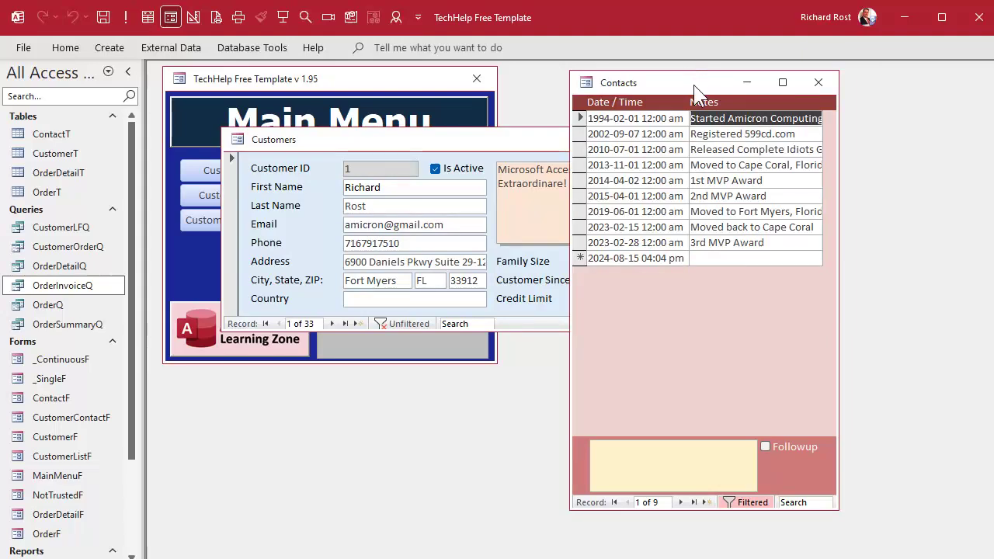
click(328, 142)
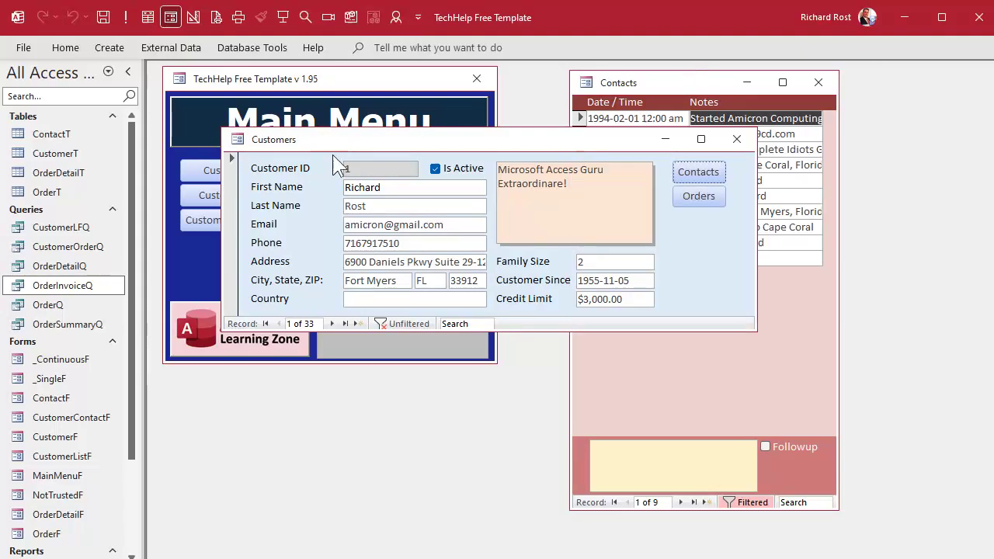
click(717, 384)
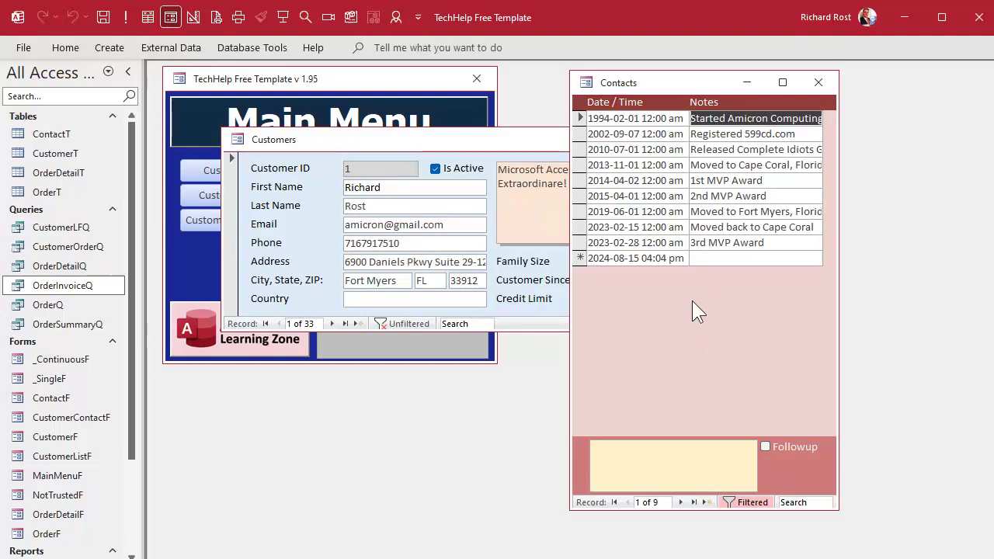
click(417, 144)
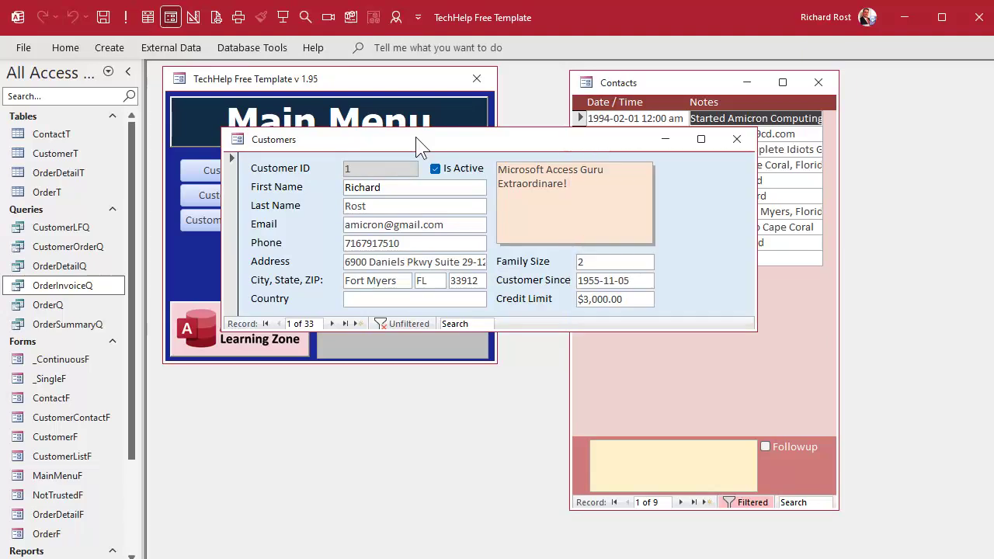
click(709, 87)
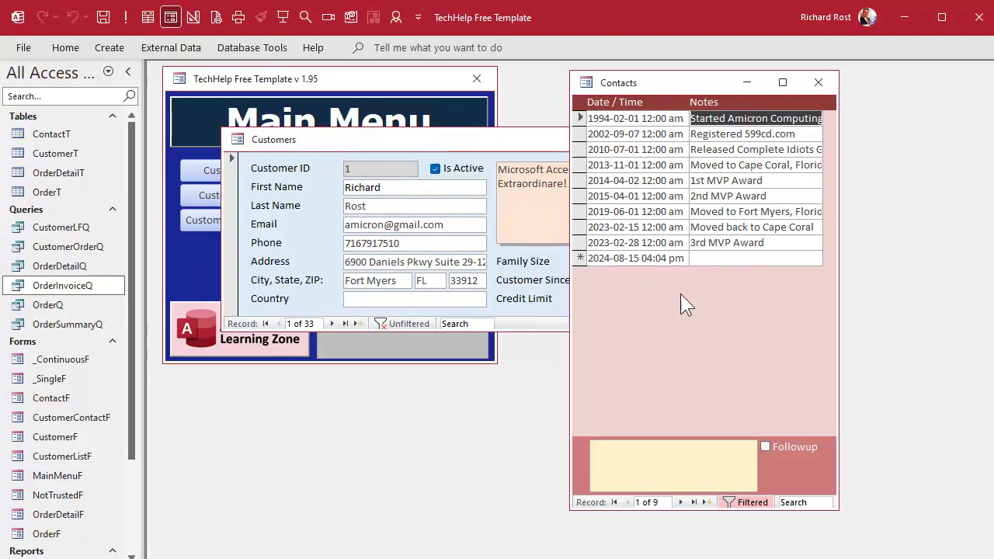
click(819, 83)
click(741, 138)
- Add a Short Text field named MyImage to the end of the ContactT table design
drag(56, 134, 58, 140)
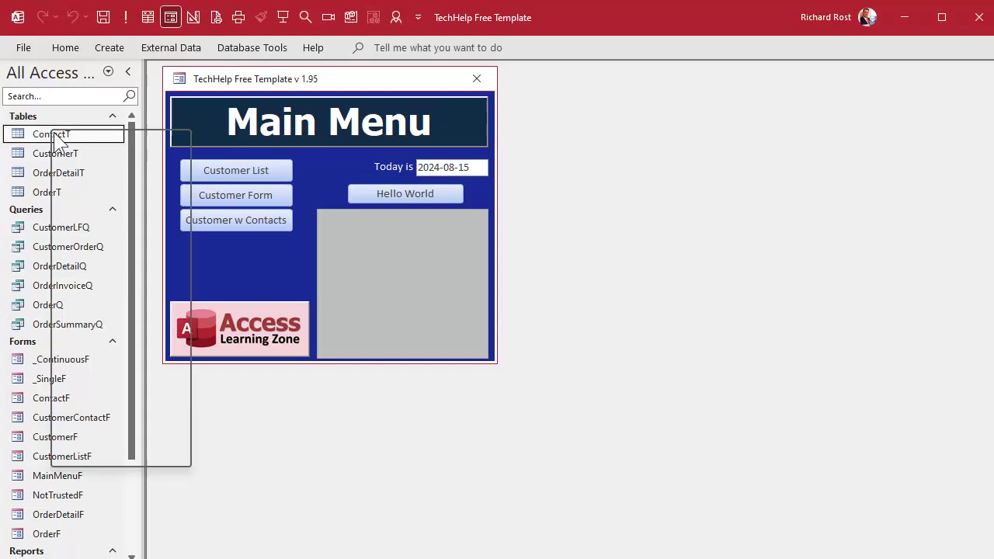
click(117, 169)
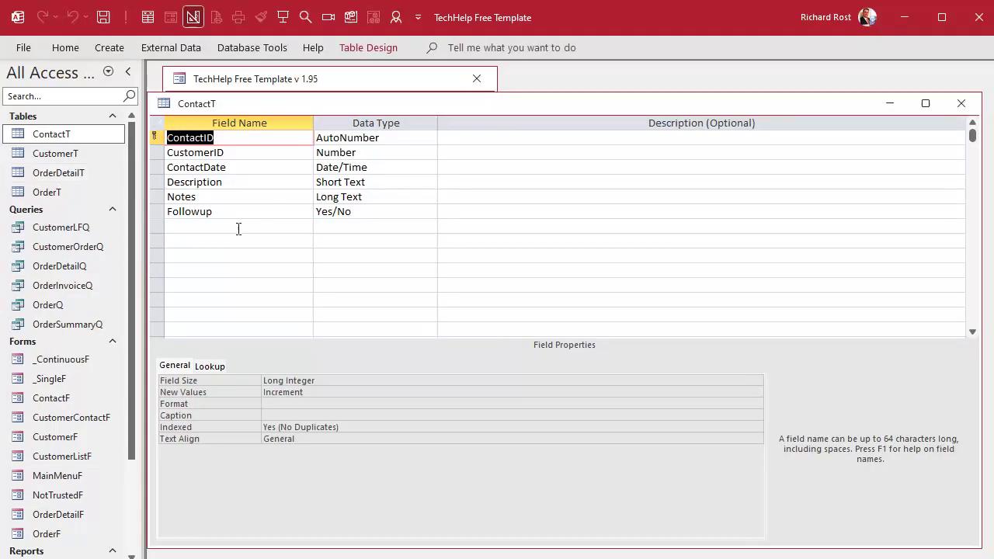
click(238, 229)
text(MyImage)
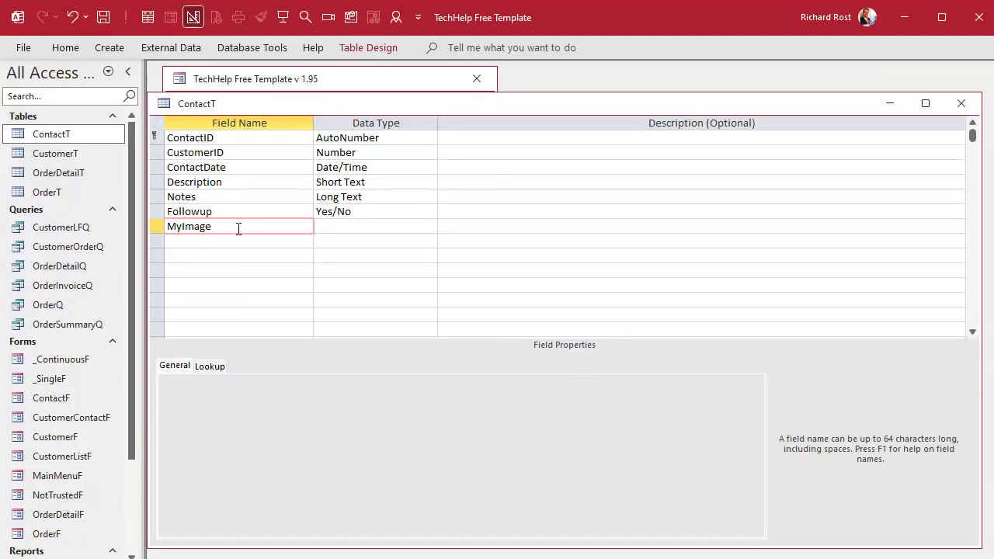
key(Tab)
key(Tab)
key(Tab)
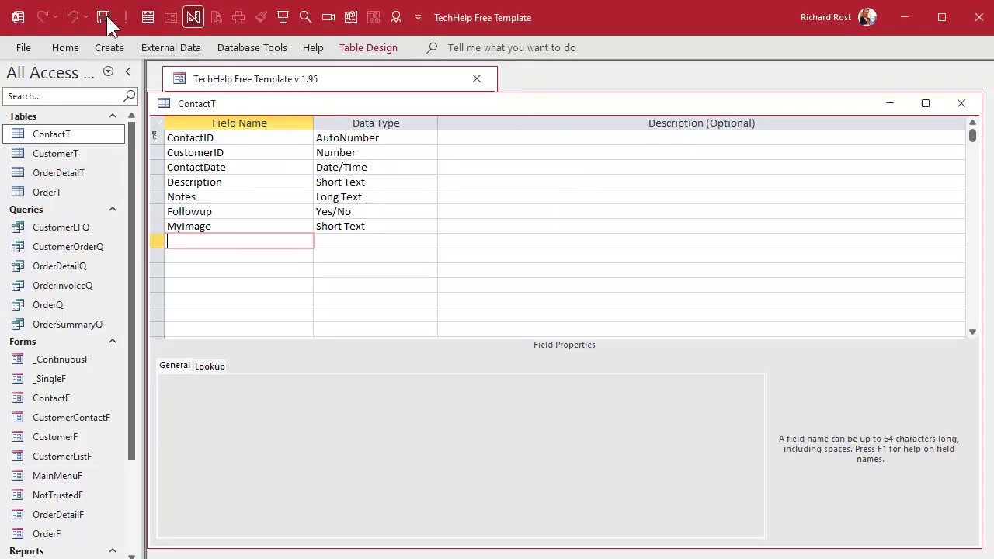
- Widen the MyImage column in ContactT's datasheet and enter picard.jpg for the first contact record
click(147, 17)
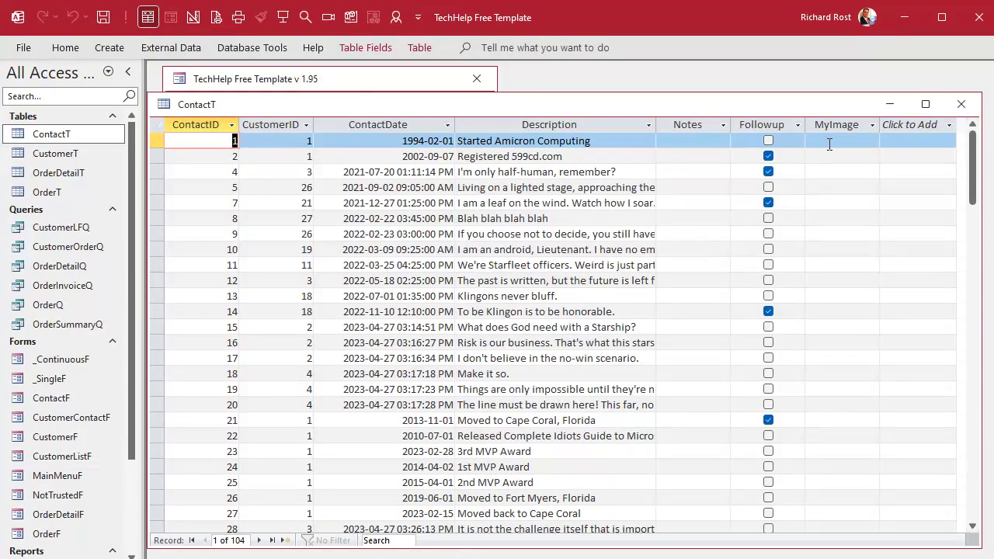
click(830, 143)
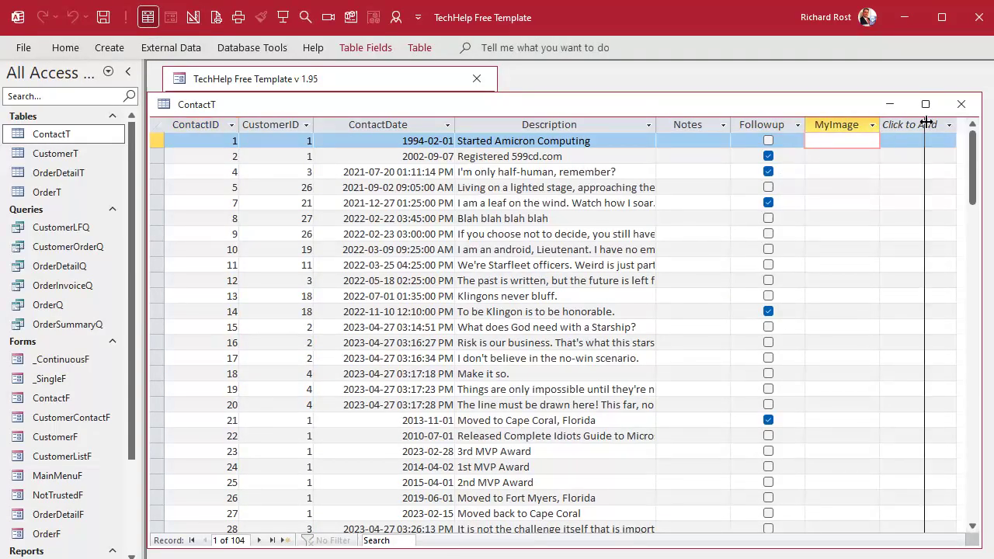
click(913, 124)
key(Escape)
click(772, 140)
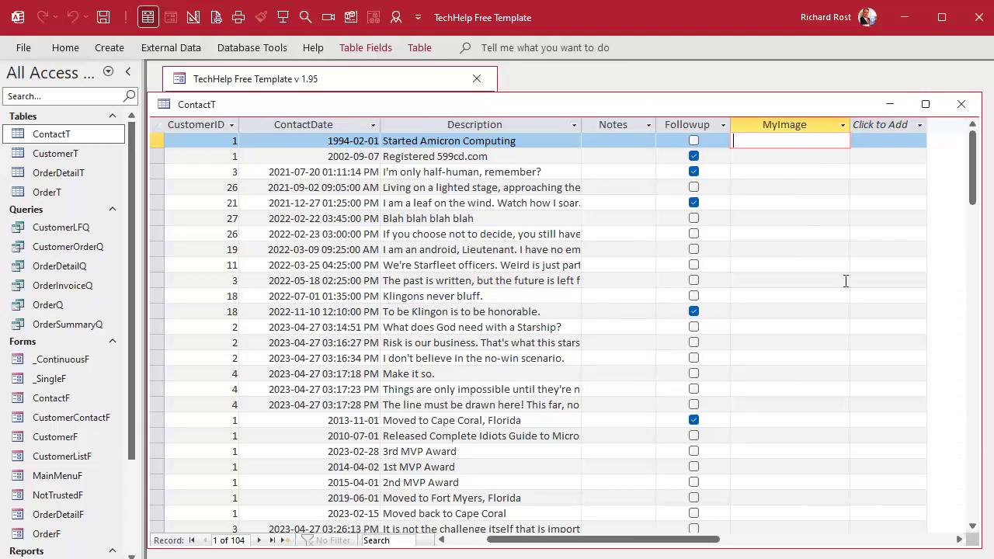
text(picard.jpg)
key(Down)
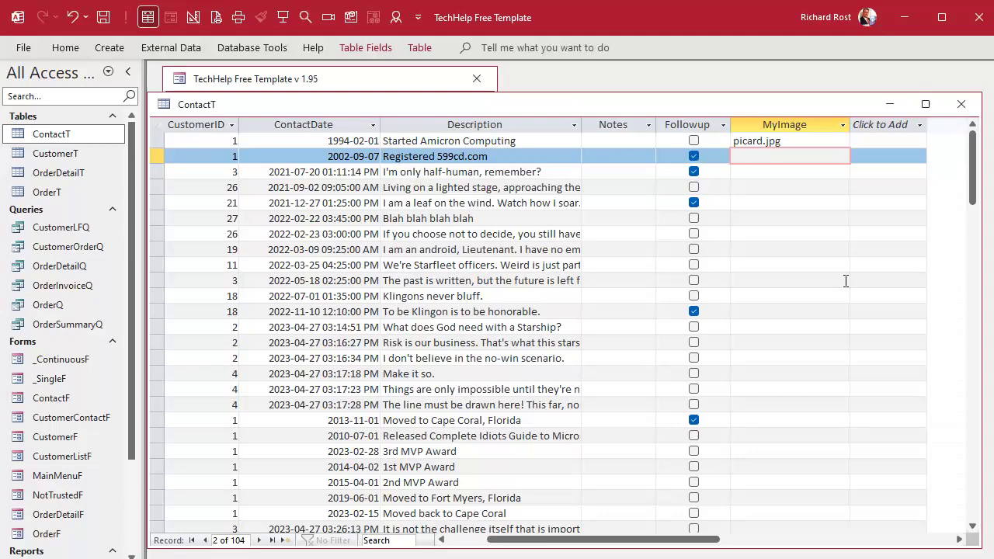
- Switch to File Explorer and place the picard.jpg file in the Images folder of ImagesDB
key(alt+Tab)
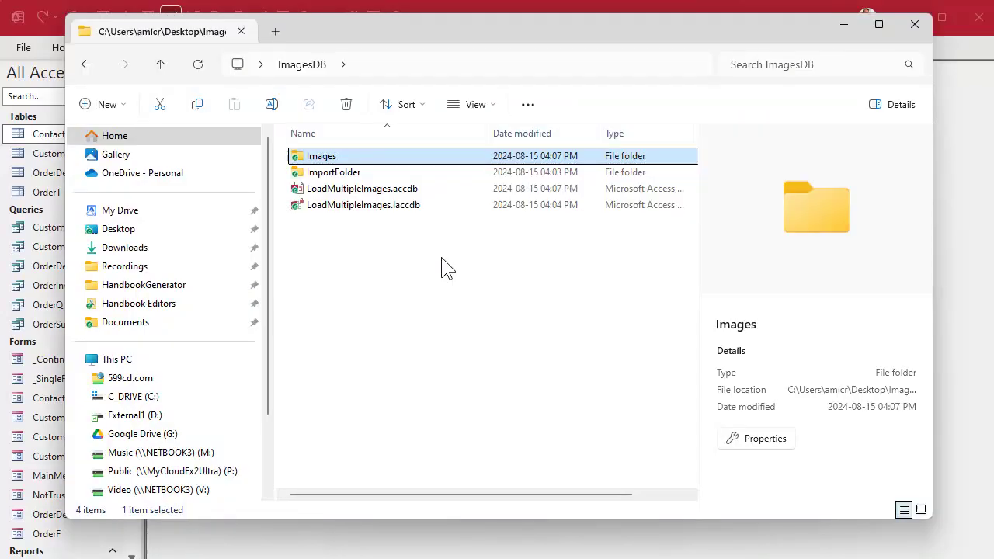
double_click(325, 157)
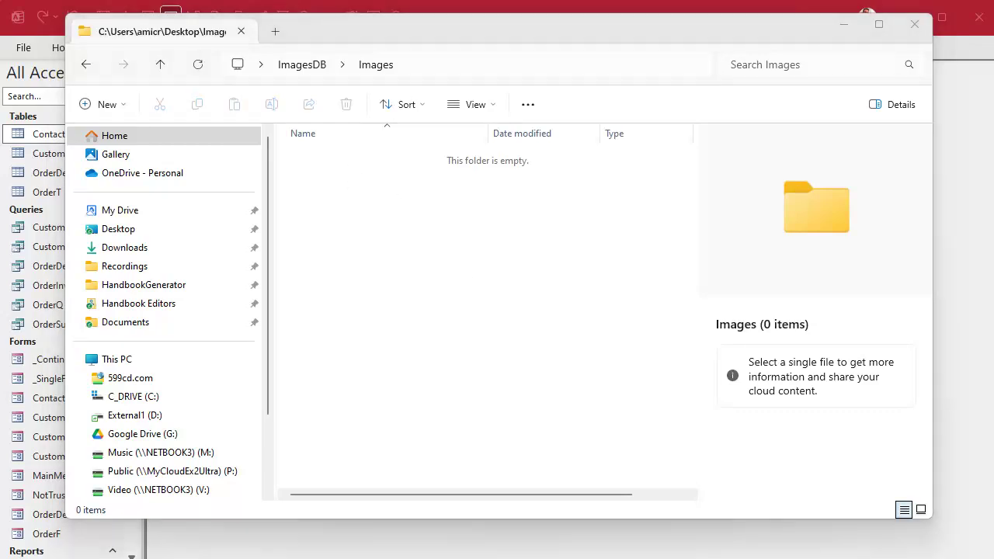
drag(482, 397, 482, 288)
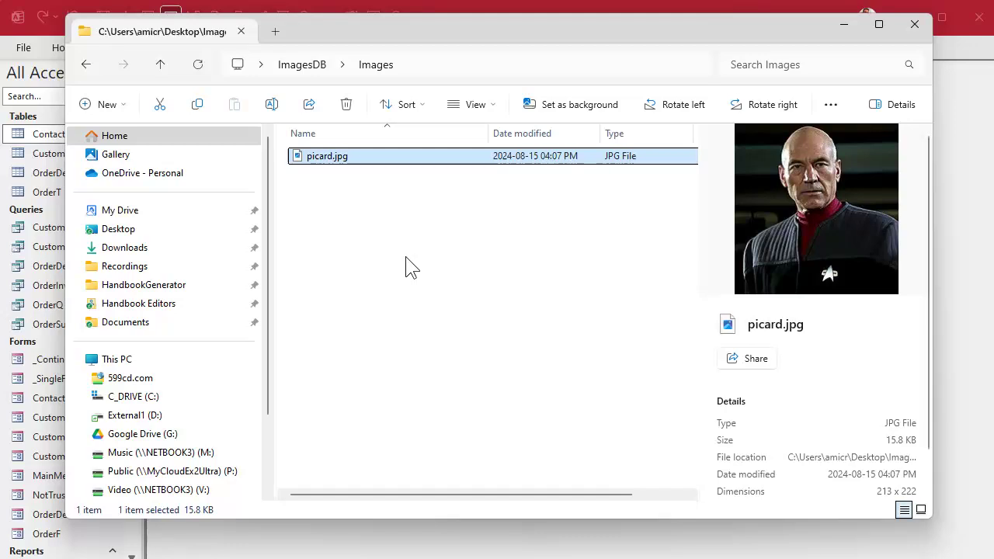
- Return to Access and open the first customer's Contacts form in Design View
click(970, 324)
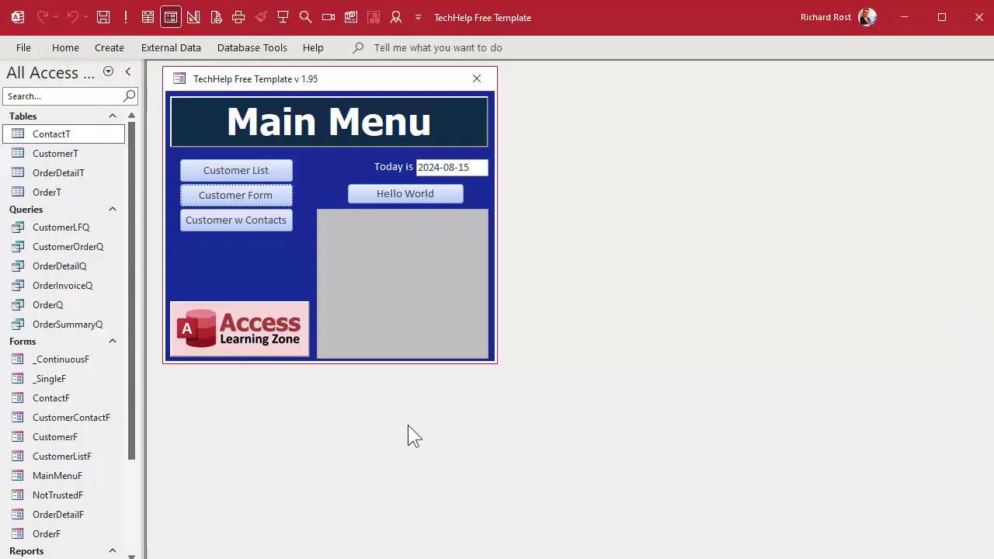
click(231, 194)
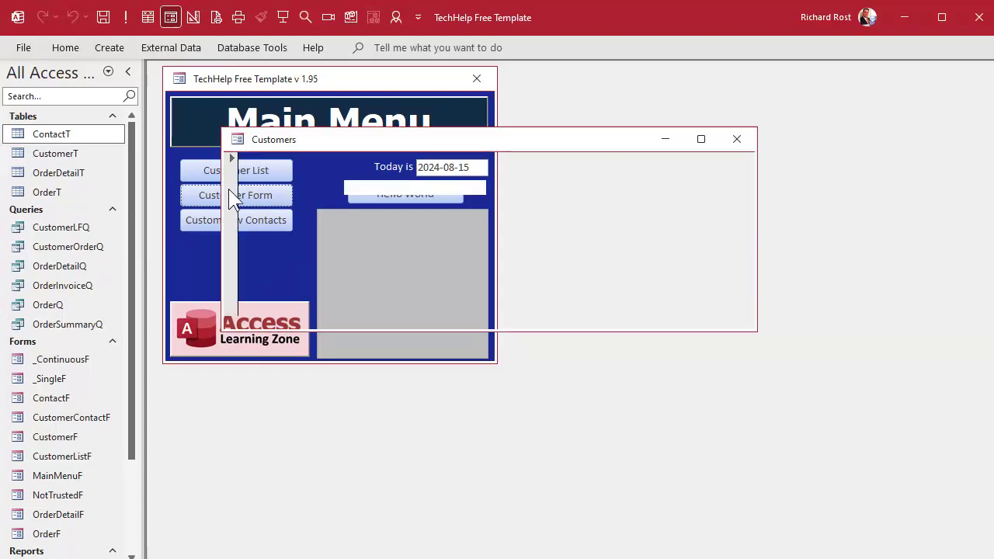
click(697, 171)
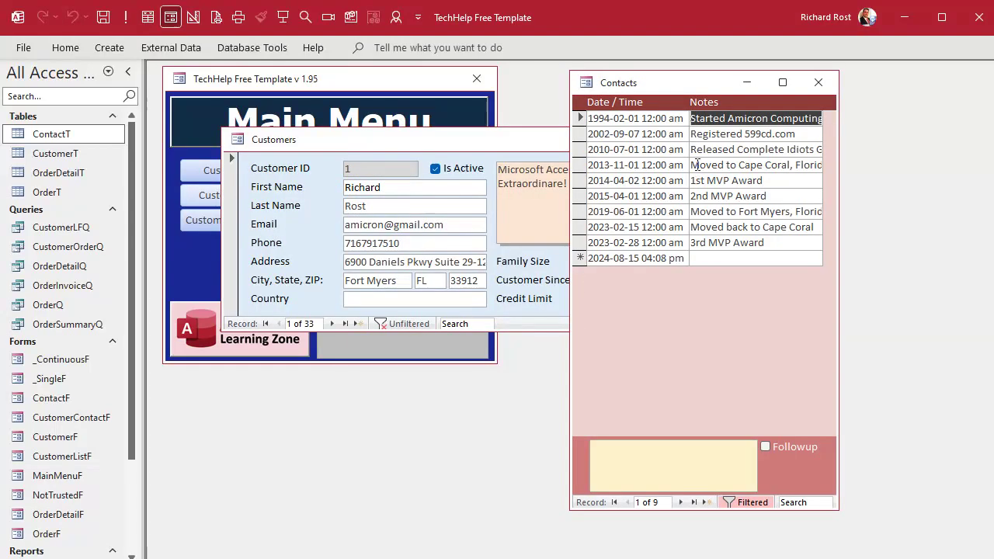
right_click(697, 84)
click(764, 198)
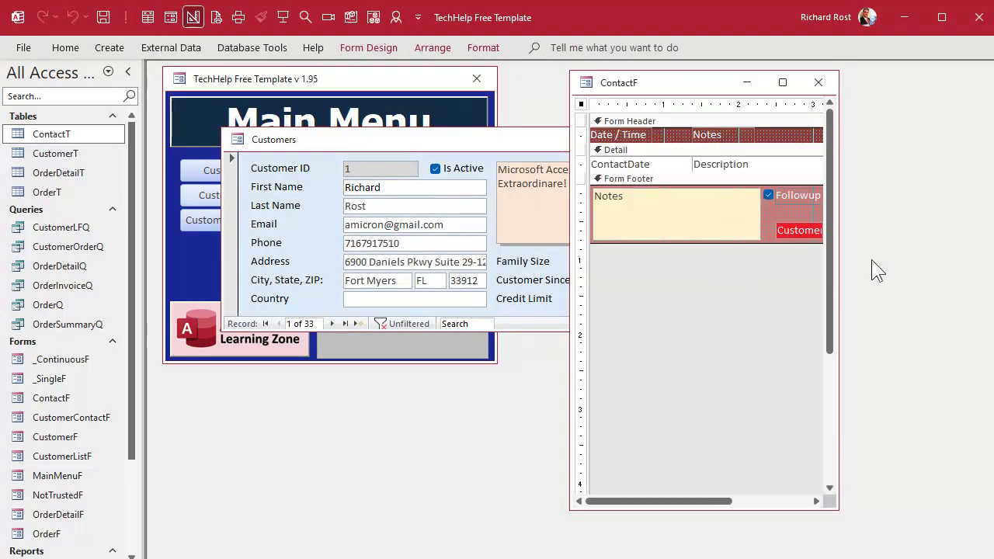
- Widen the ContactF design window on both sides and narrow the footer's Notes box to about 0.5 inch
drag(839, 240, 916, 240)
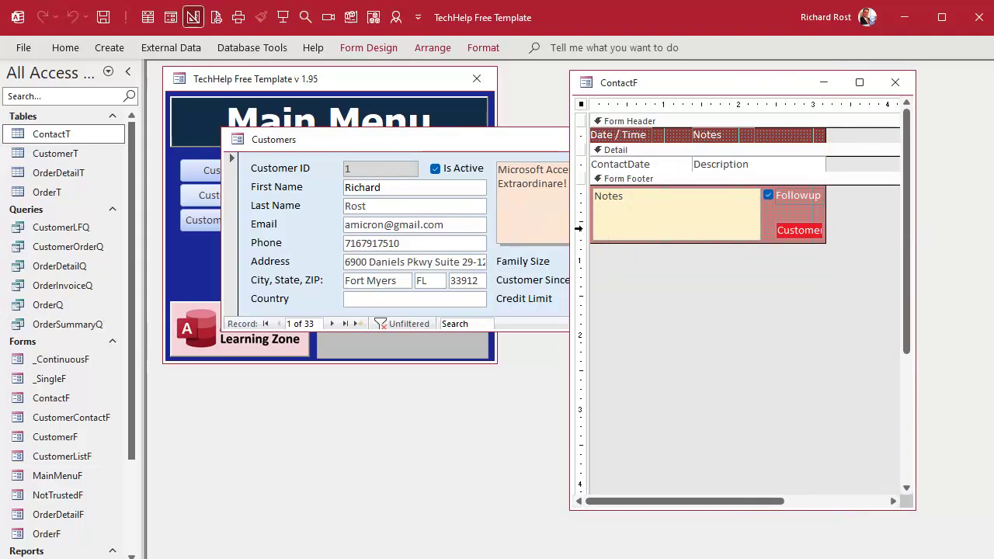
drag(570, 227, 335, 227)
click(389, 221)
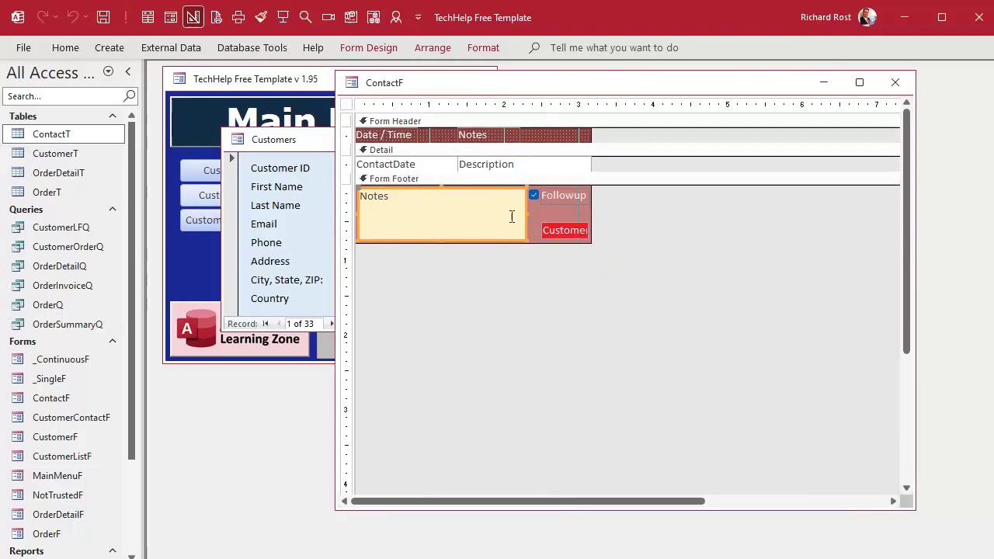
drag(526, 213, 398, 216)
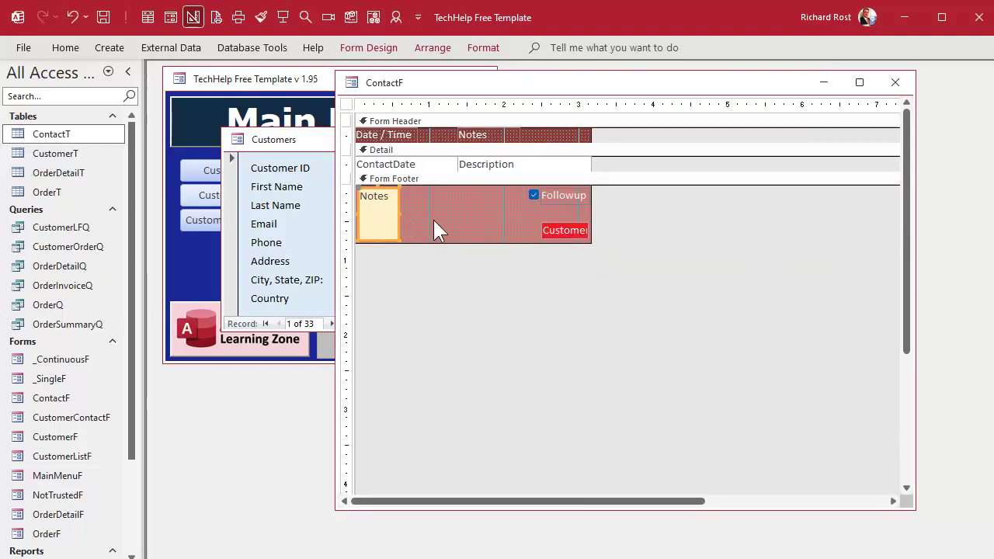
- Draw an image control about 1.4 by 1.5 inches beside Notes in the form footer, without choosing a picture file
click(466, 226)
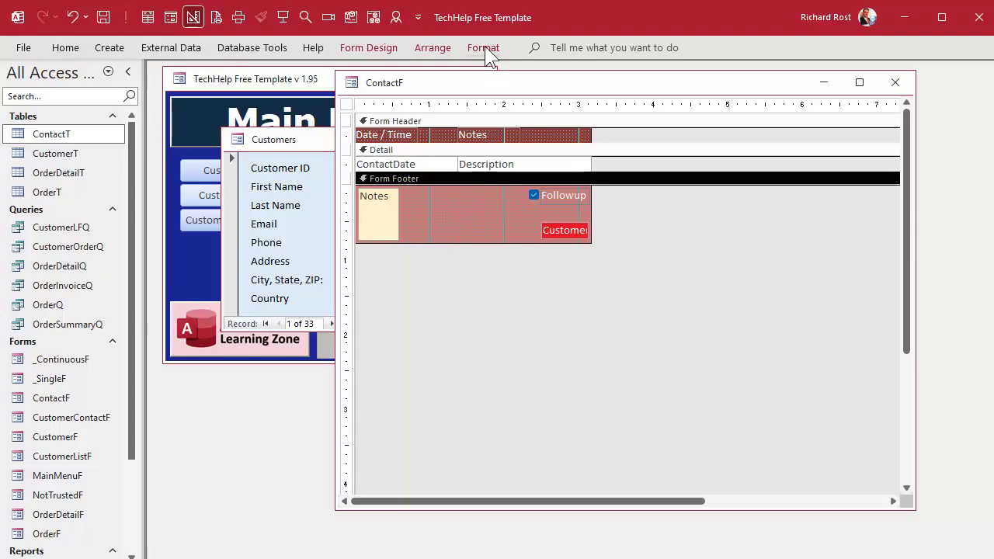
click(362, 51)
click(428, 109)
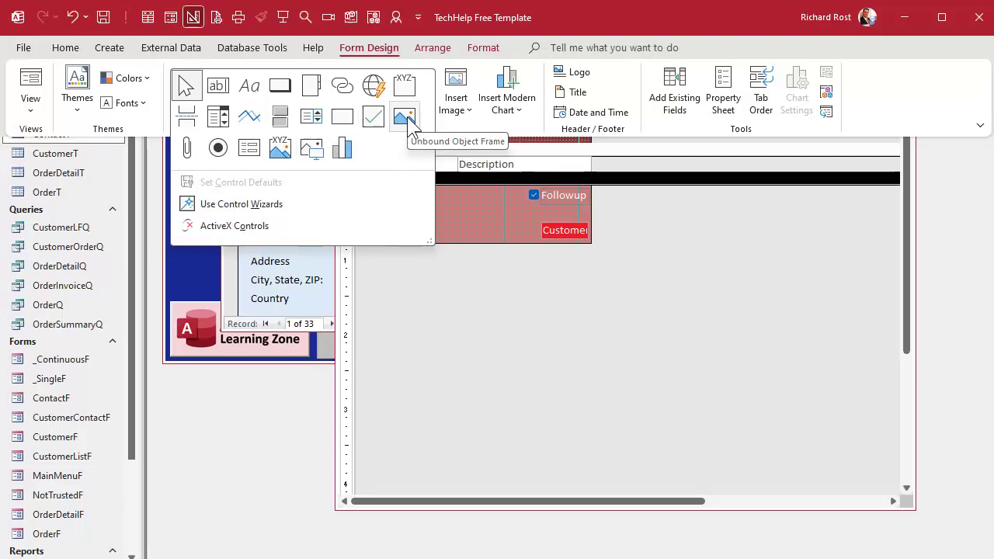
click(315, 151)
drag(410, 191, 507, 299)
drag(519, 303, 519, 303)
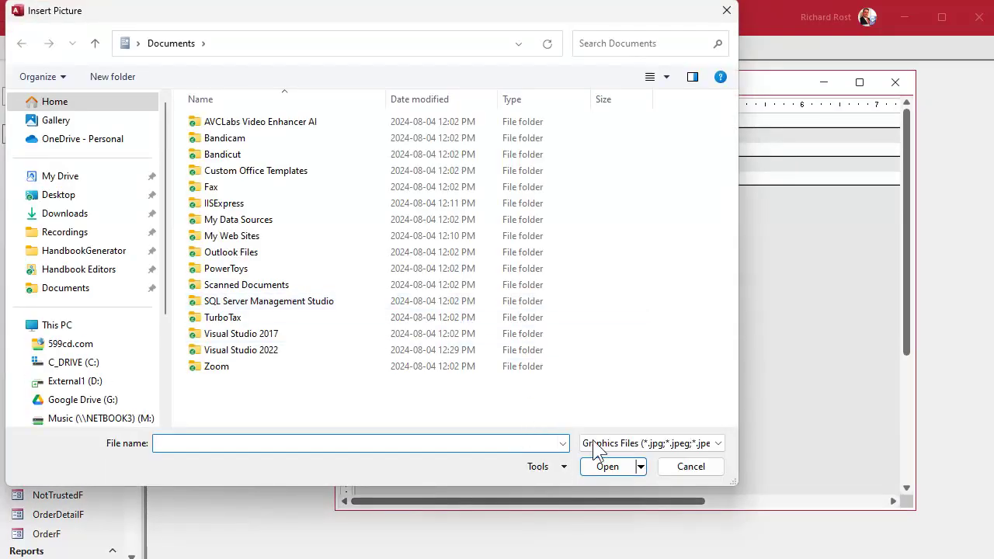
click(690, 466)
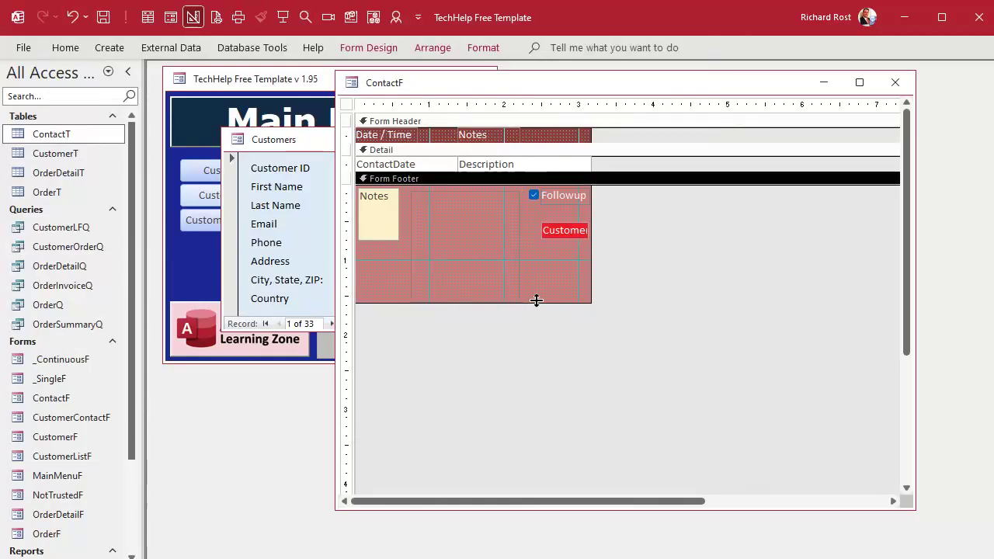
- Extend the form footer slightly below the image control and give the image control a light gray (#ECECEC) background fill
drag(535, 303, 543, 309)
click(540, 268)
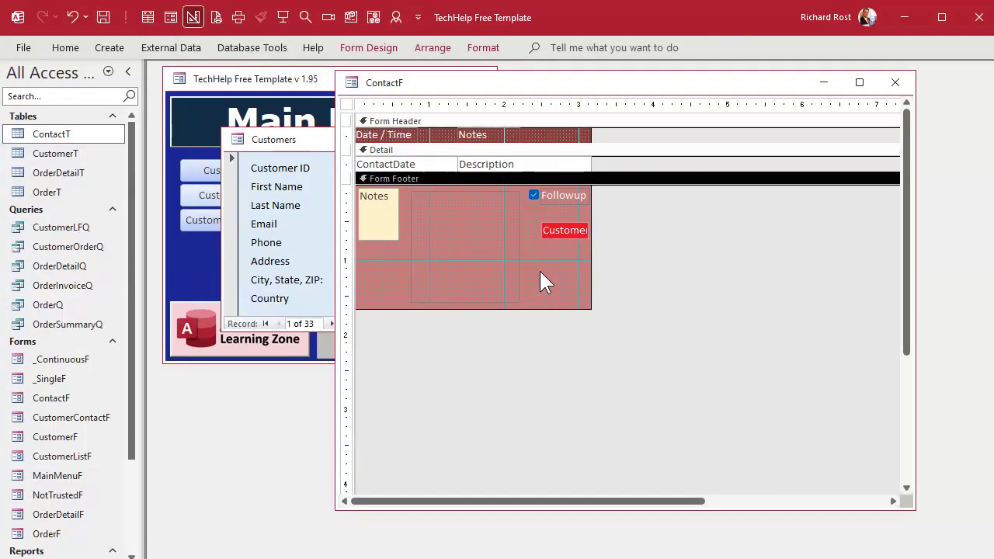
click(449, 214)
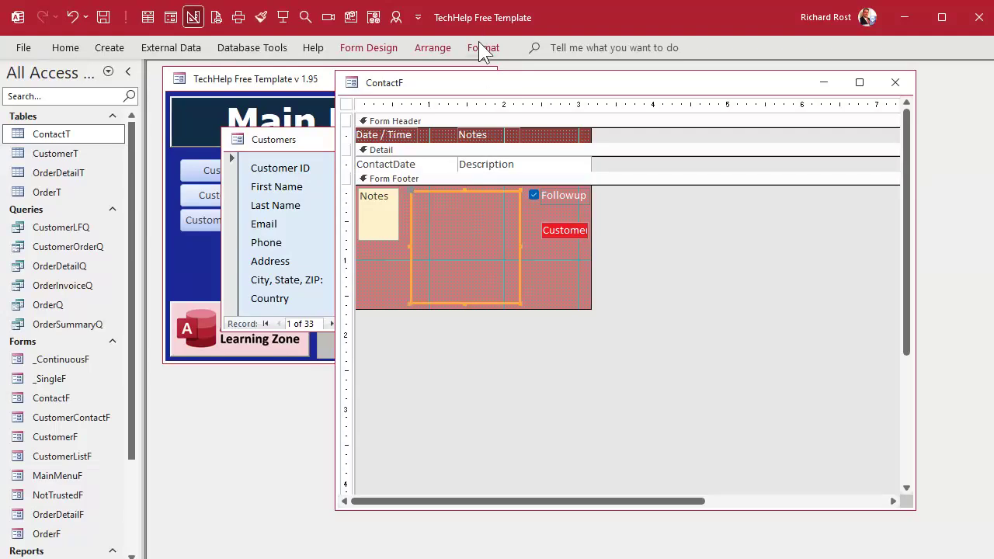
click(482, 47)
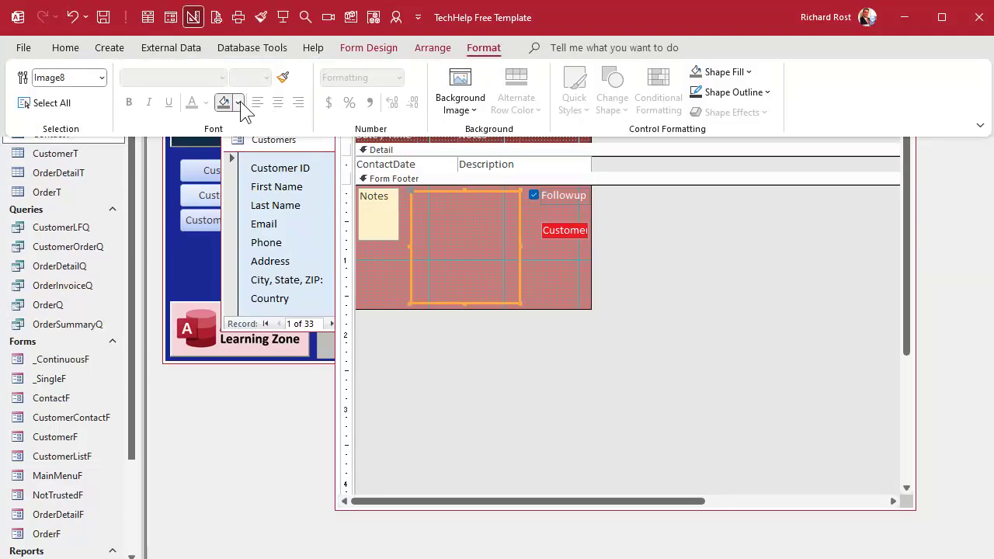
click(237, 102)
click(221, 285)
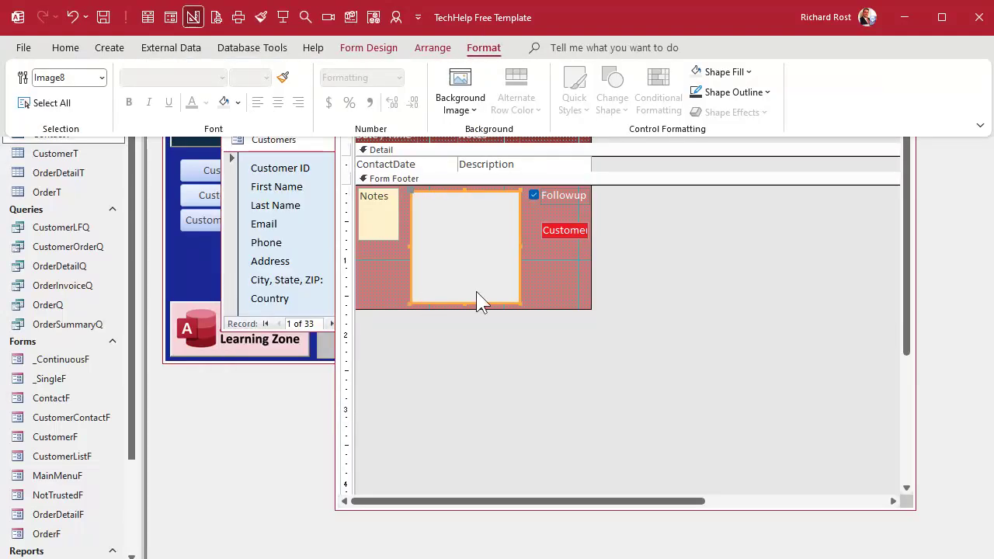
click(551, 288)
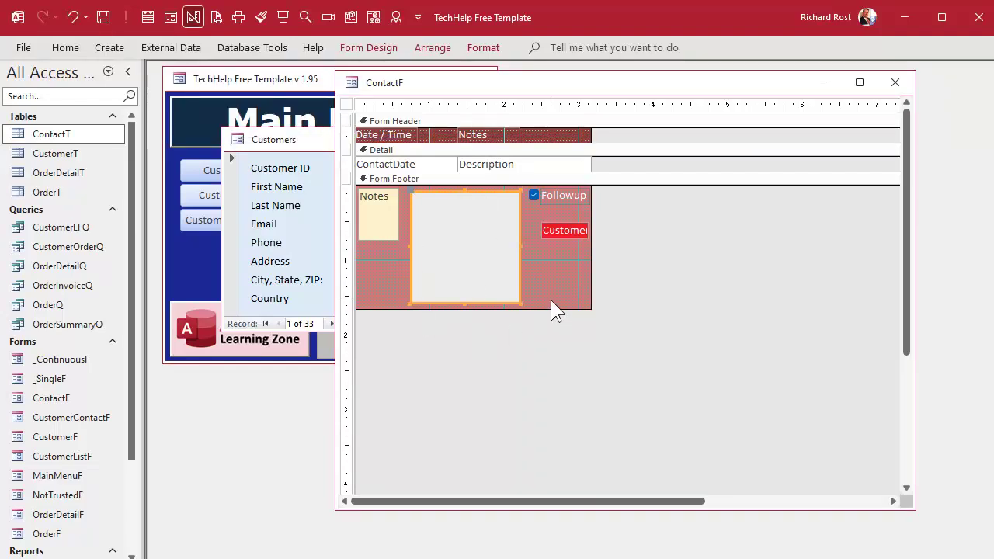
click(551, 300)
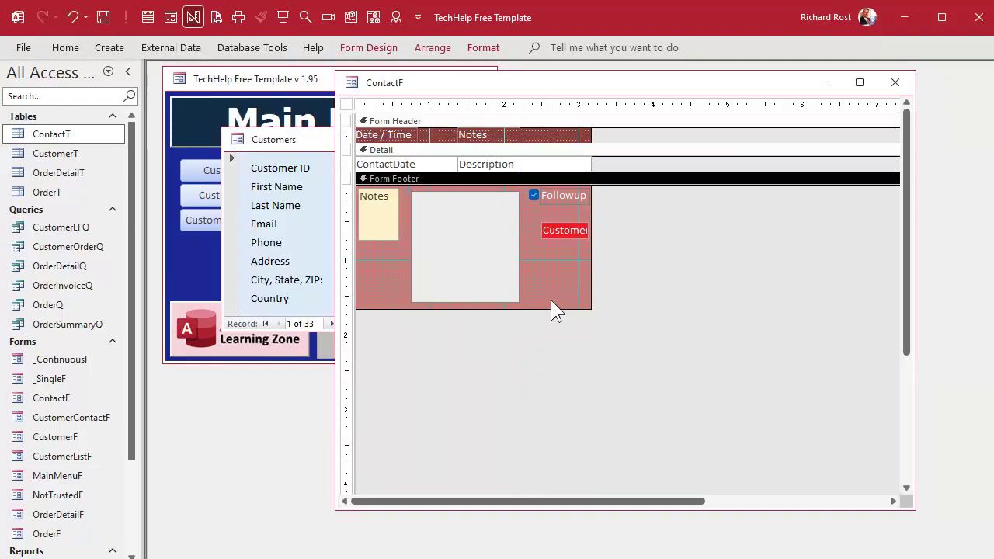
- Rename the footer's image control as MyImageObj in its properties
click(475, 235)
double_click(475, 236)
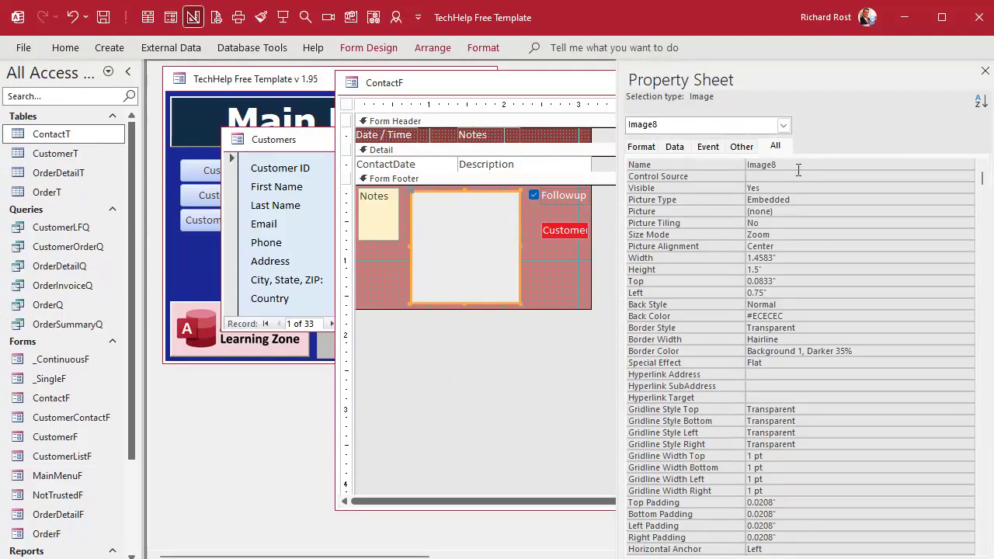
double_click(750, 164)
text(M)
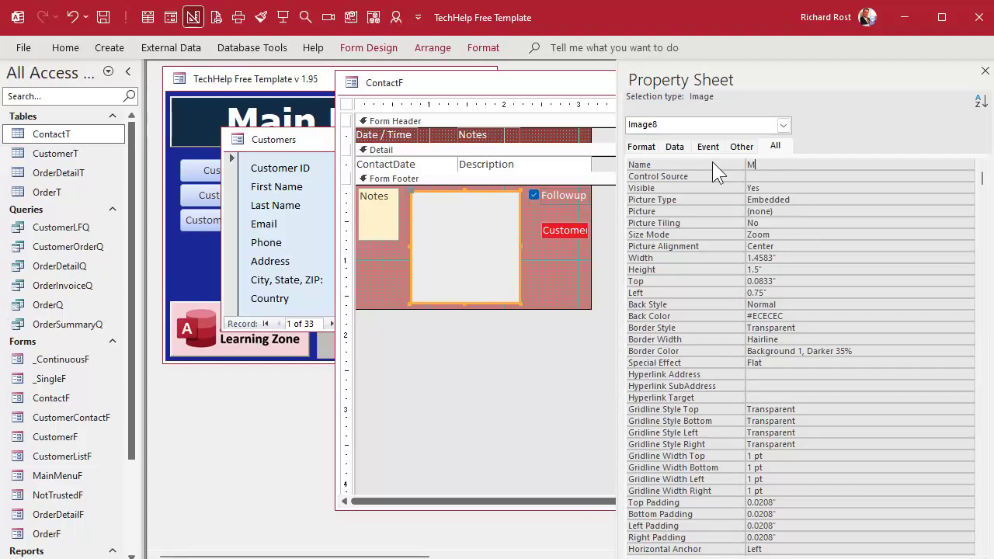
text(yImageObj)
key(Return)
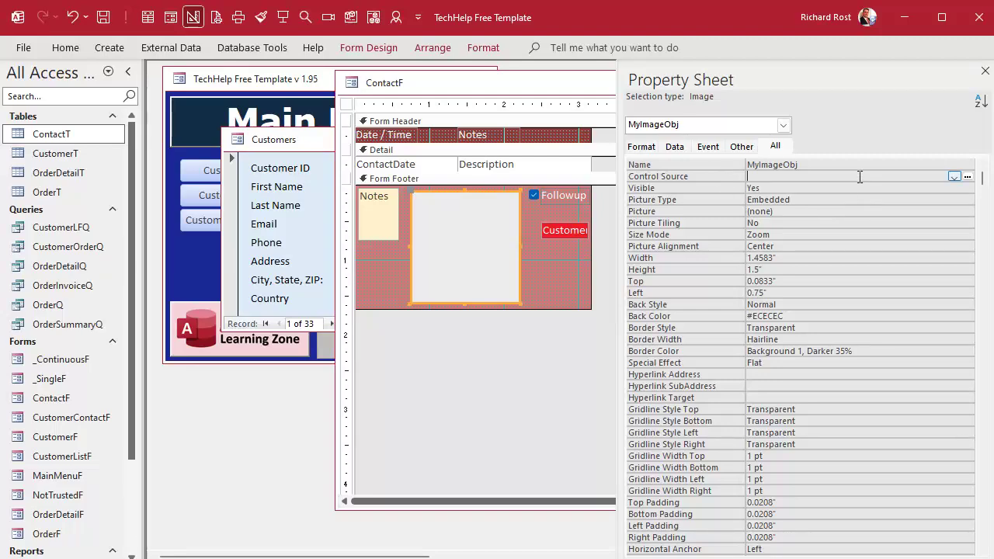
- Set the image control's Control Source to =CurrentProject.Path & "\Images\" & MyImage
key(shift+F2)
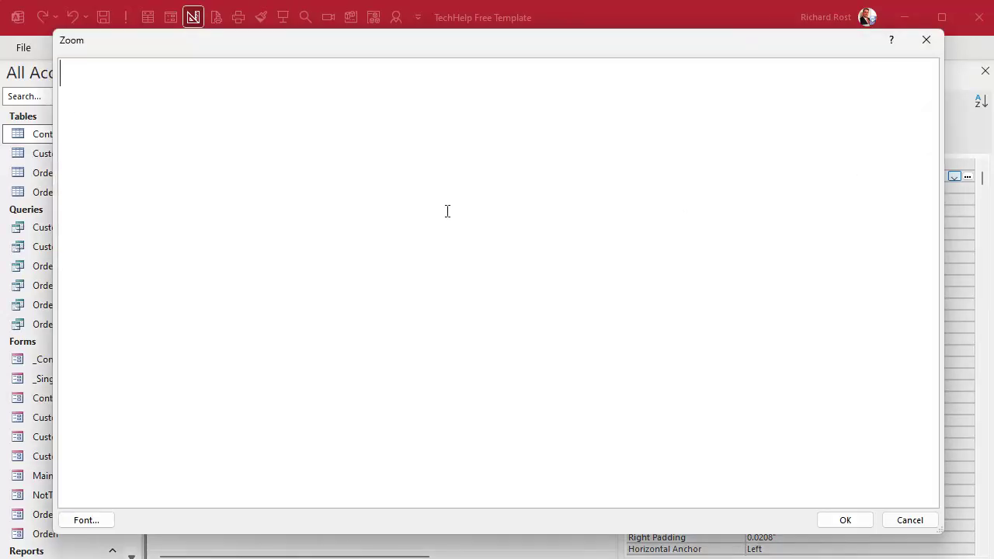
text(=CurrentProjec)
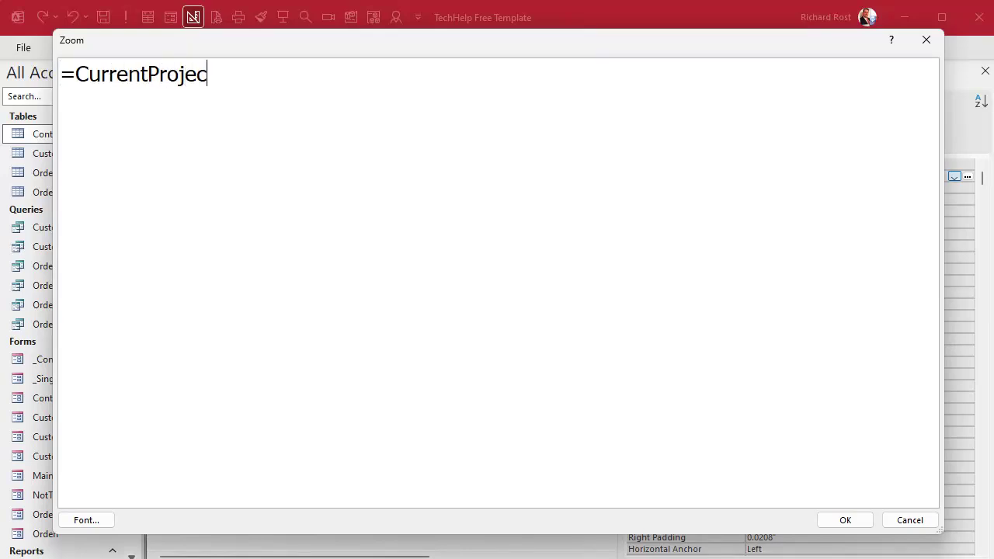
text(t.Path & )
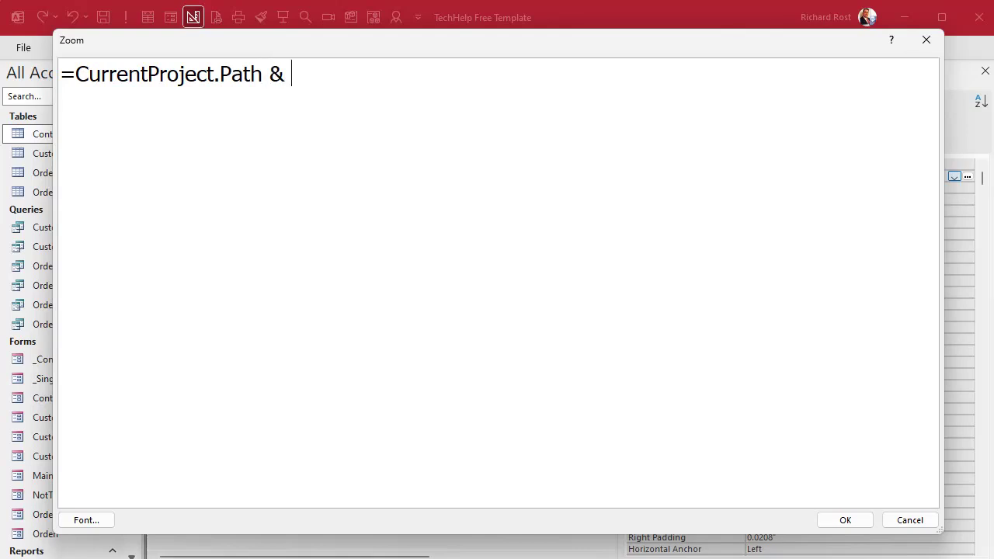
text("\Images)
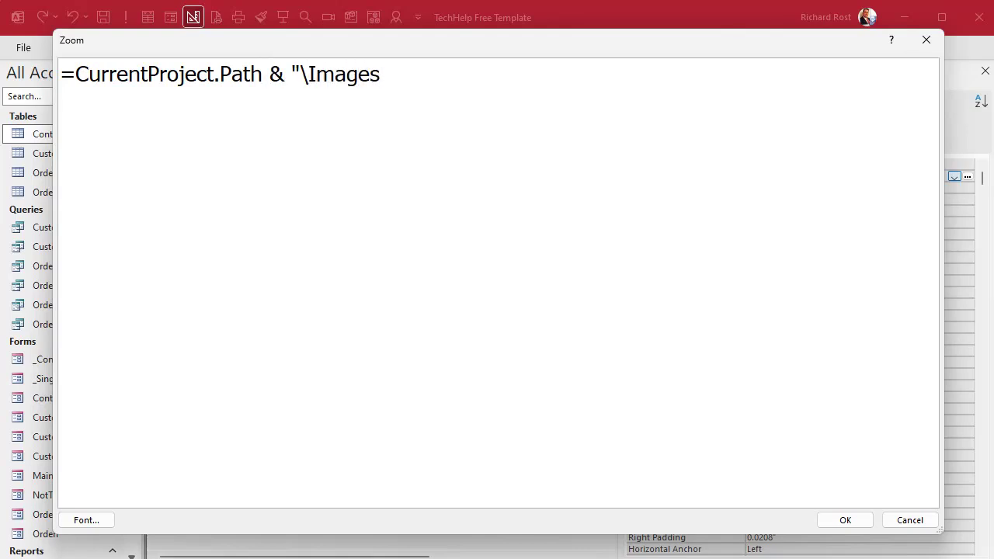
text(\@)
key(BackSpace)
text(" & MyImage)
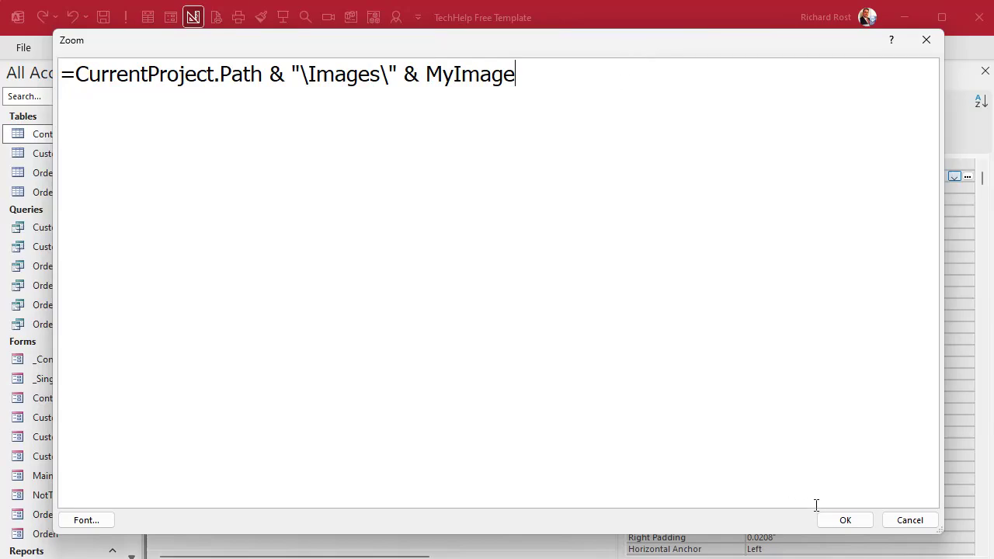
click(845, 521)
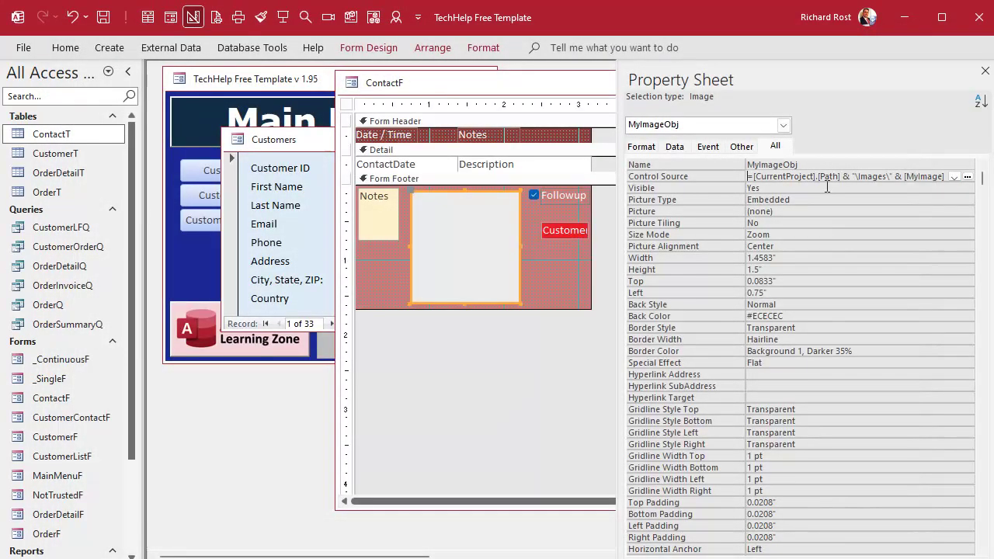
click(810, 191)
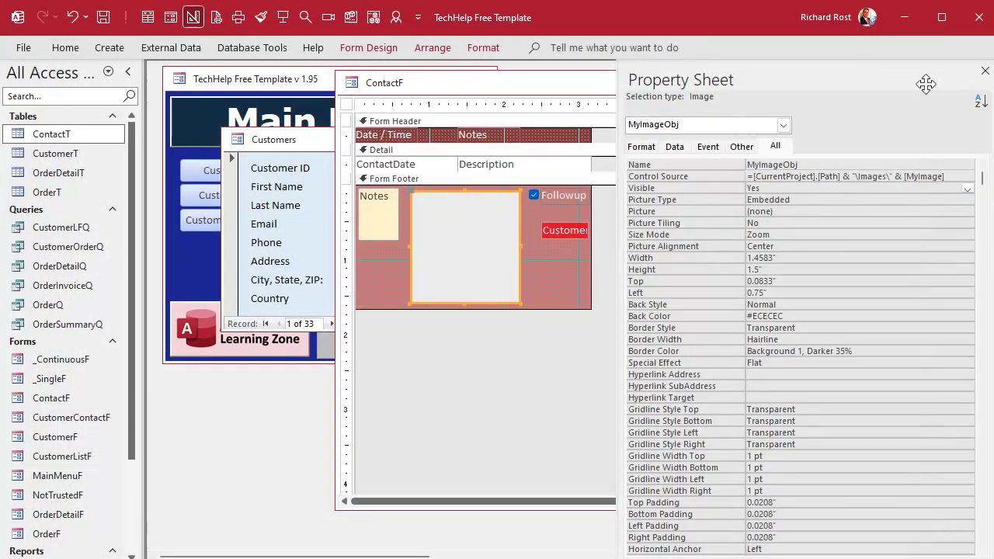
- Close the image properties and the ContactF design, and reopen the first customer's Contacts form to display the picture
click(985, 70)
click(897, 85)
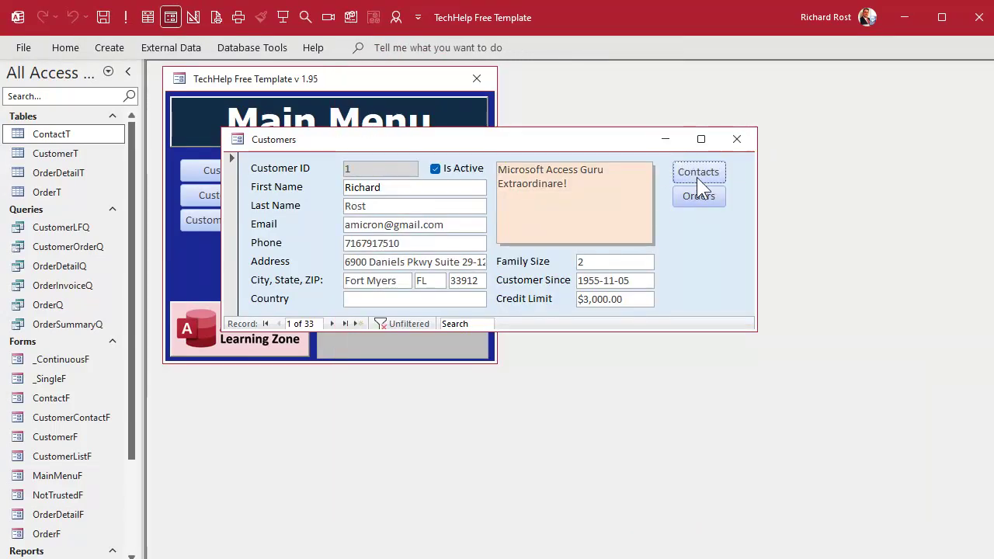
click(697, 178)
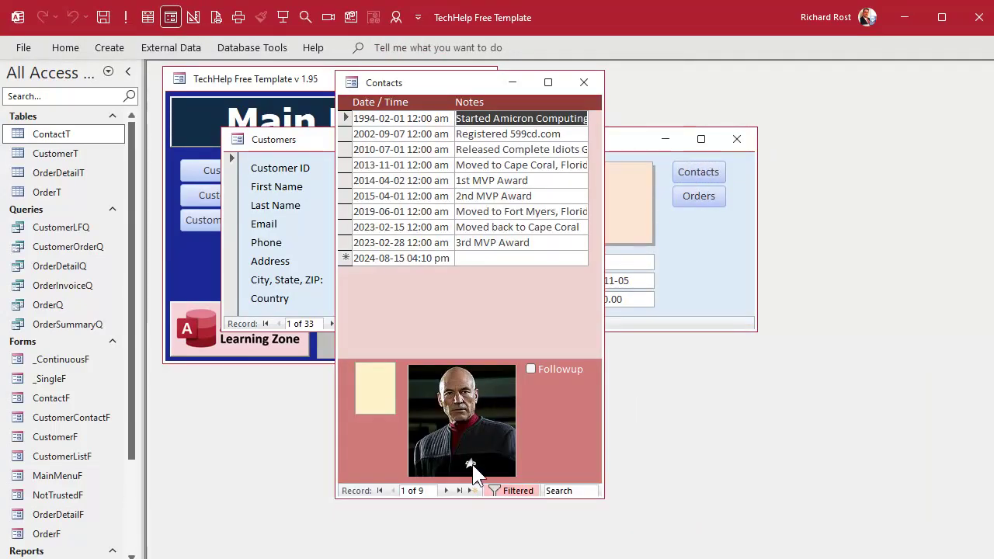